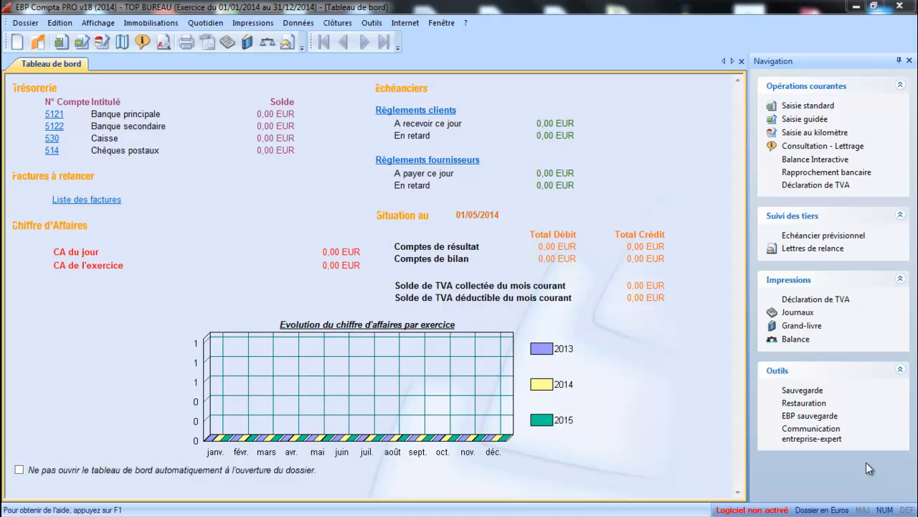
Step: Open the standard entry screen and select the AN (A-nouveaux) journal
left_click(208, 23)
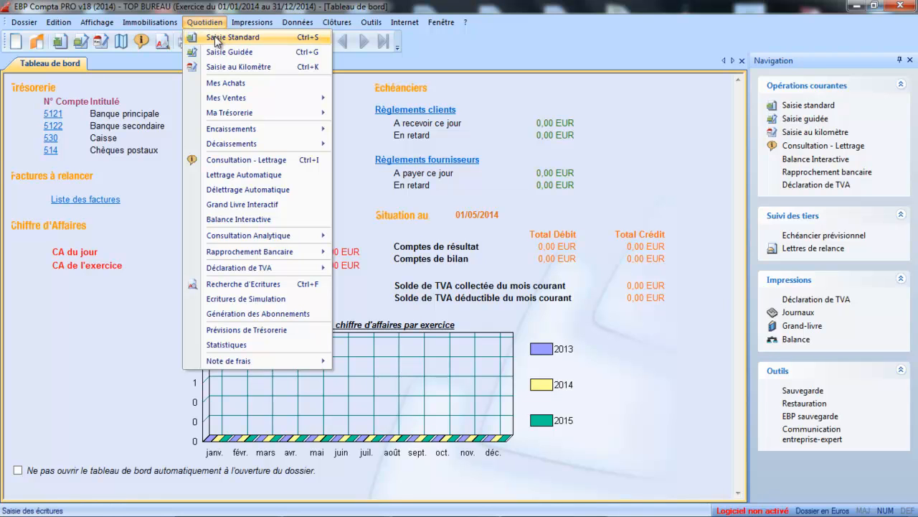
left_click(215, 39)
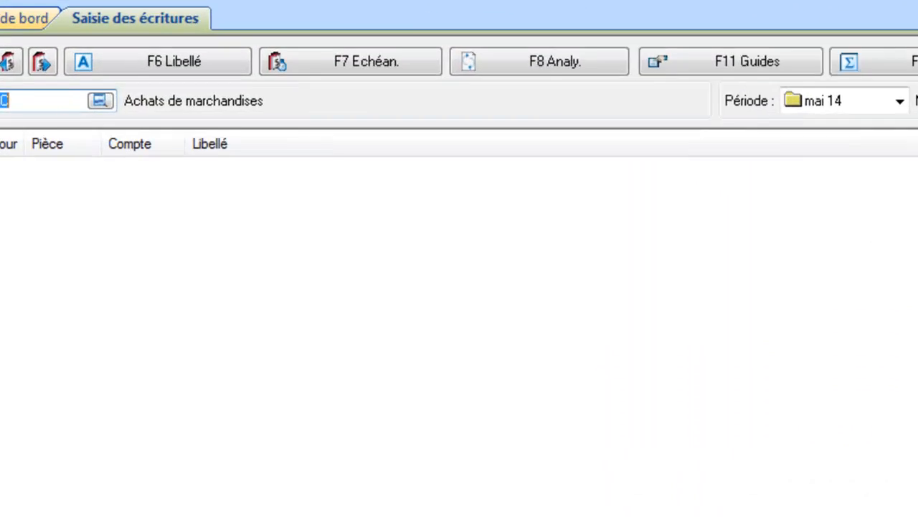
left_click(96, 96)
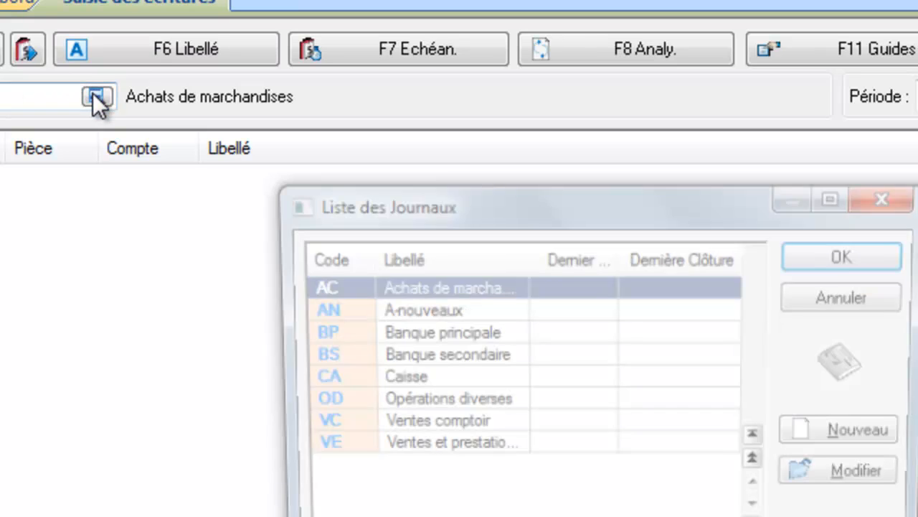
left_click(325, 314)
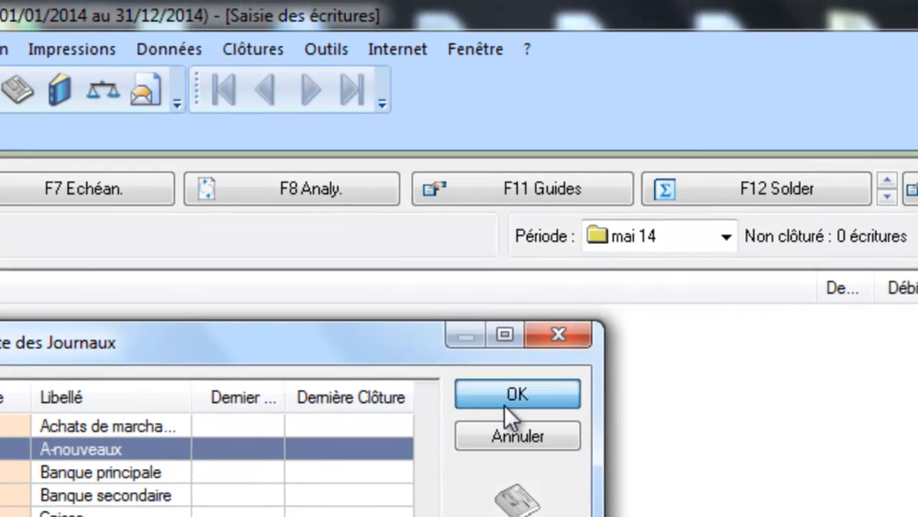
left_click(840, 264)
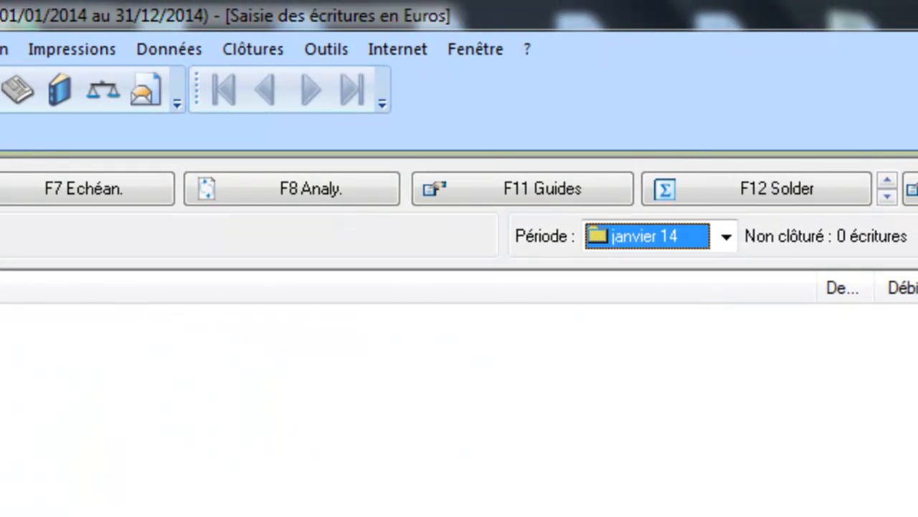
Step: Set the entry period of the A-nouveaux journal to janvier 14
left_click(727, 237)
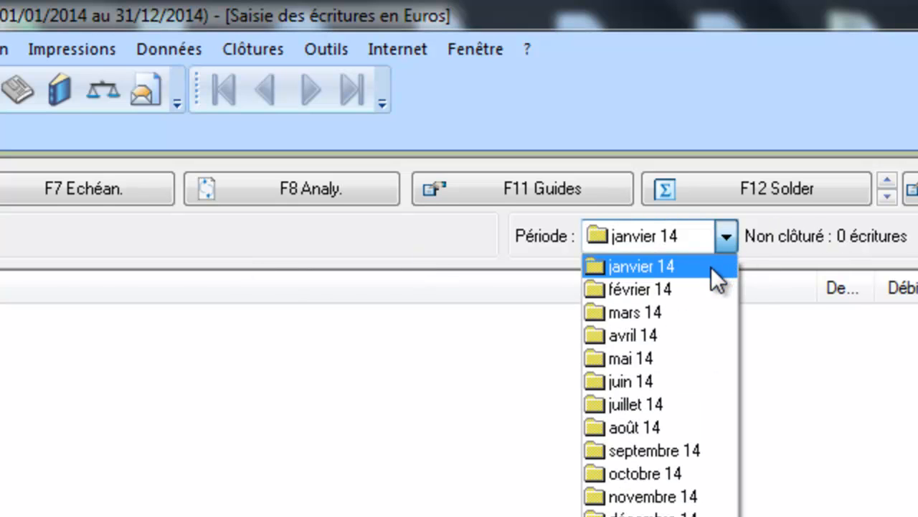
left_click(711, 266)
left_click(510, 370)
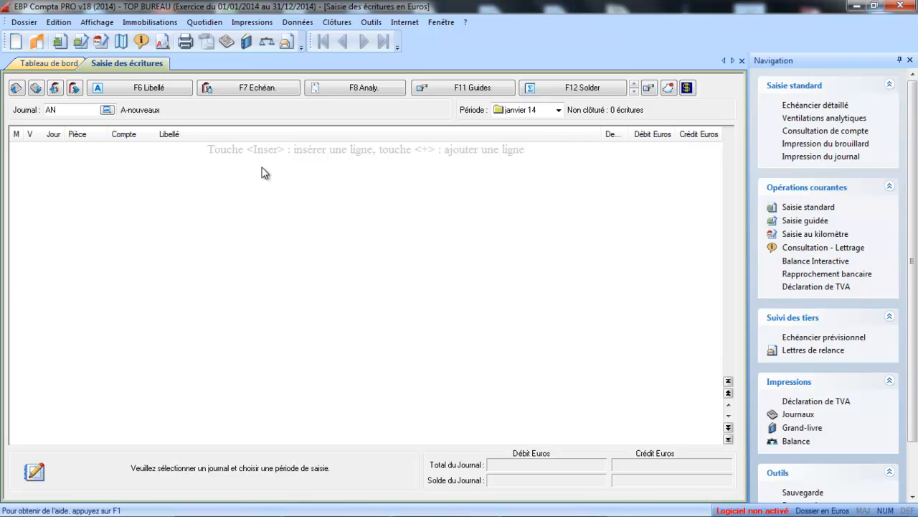
Step: Insert a new entry line with day 1 and voucher 1, and choose account 401 Fournisseurs from the chart of accounts
key("Insert")
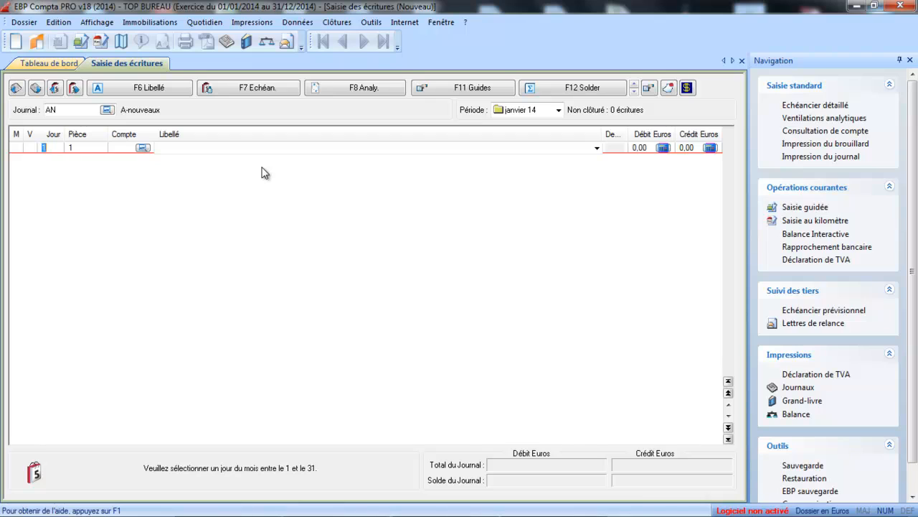
key("Return")
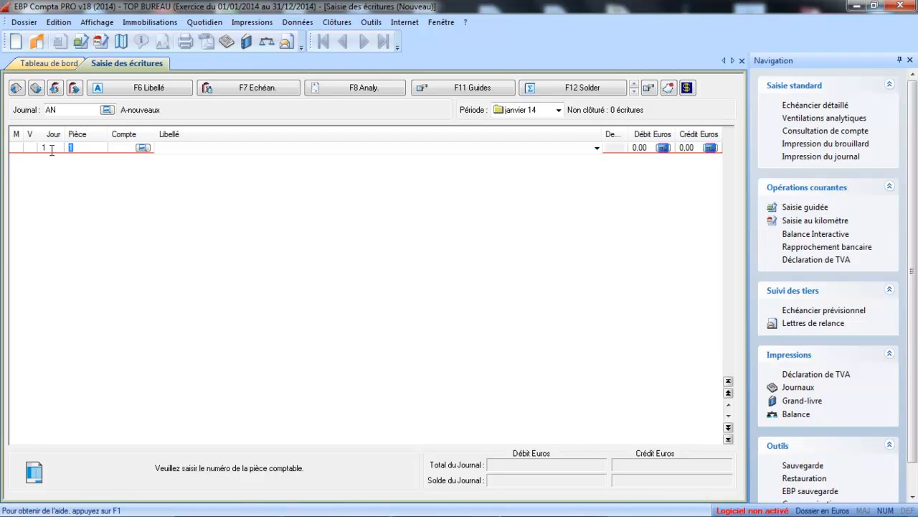
key("Return")
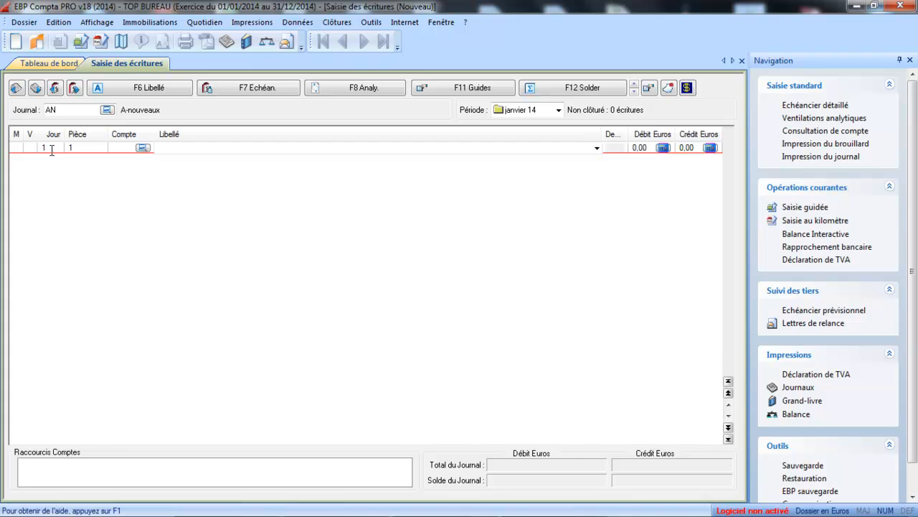
type("401")
key("Return")
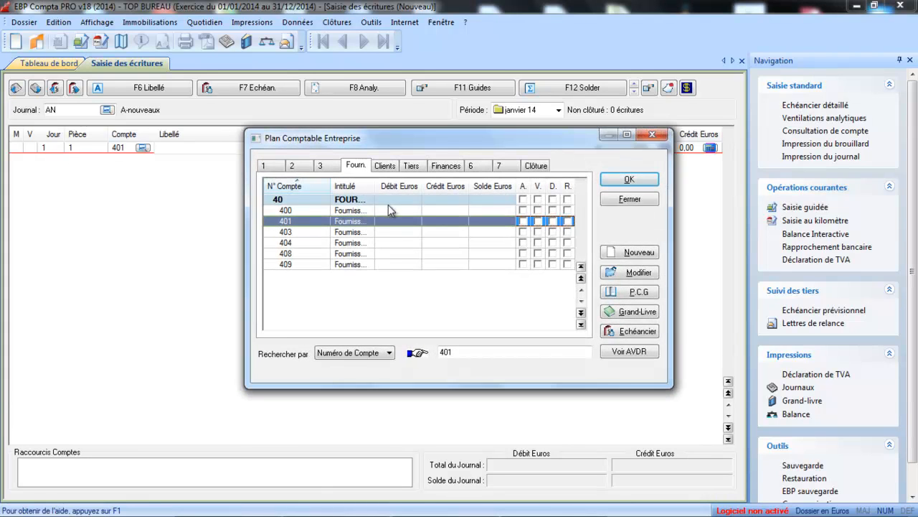
left_click_drag(375, 188, 470, 219)
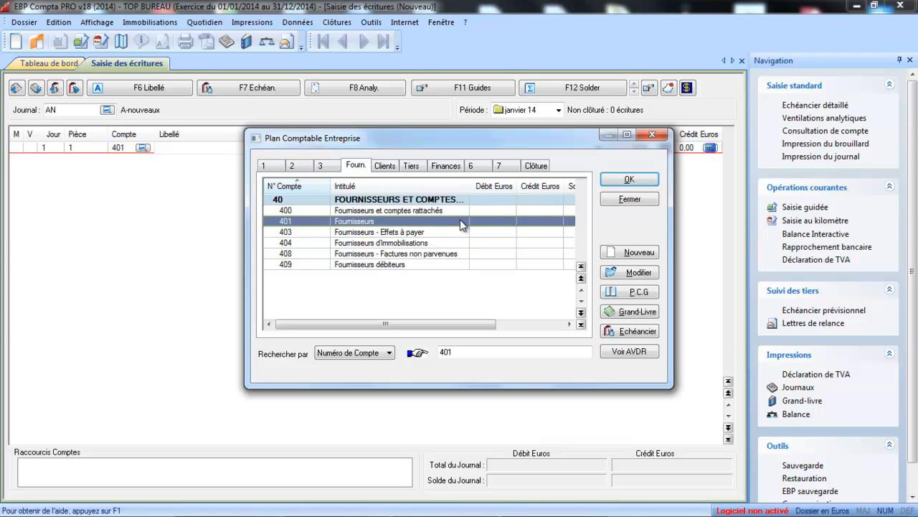
double_click(461, 221)
Step: Replace the line's label with EDF and record a credit of 60
left_click(300, 151)
left_click_drag(301, 151, 132, 152)
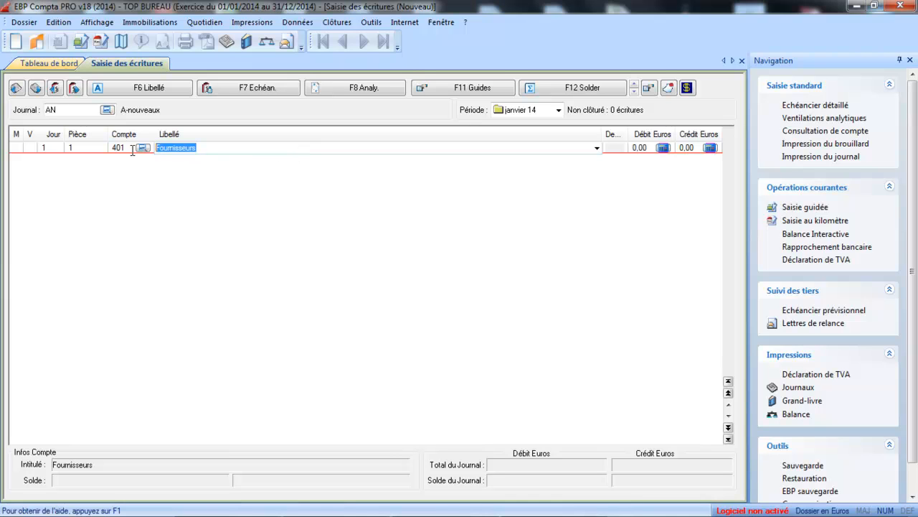
key("Caps_Lock")
type("EDF")
key("Tab")
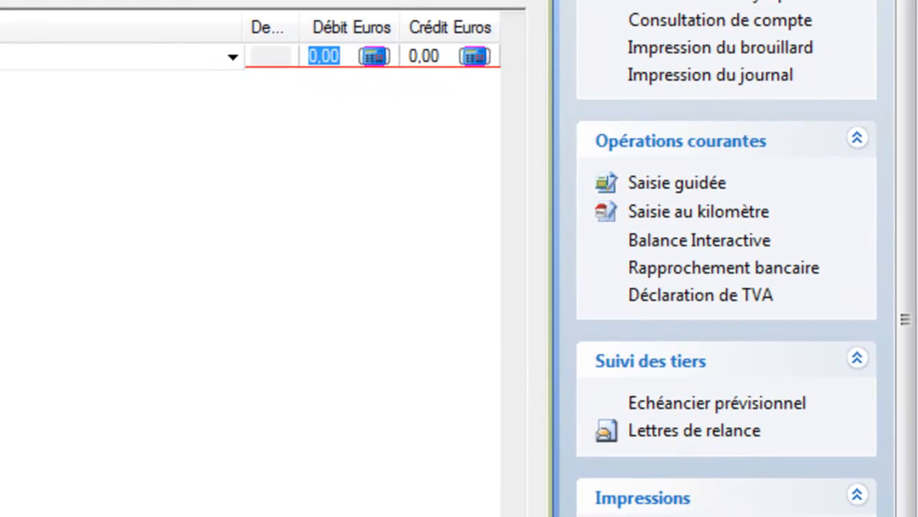
key("Tab")
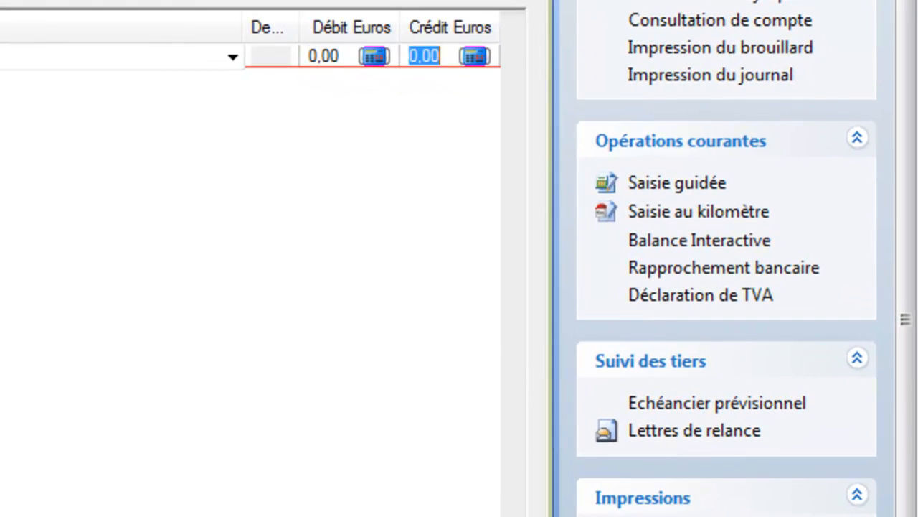
type("60")
key("Return")
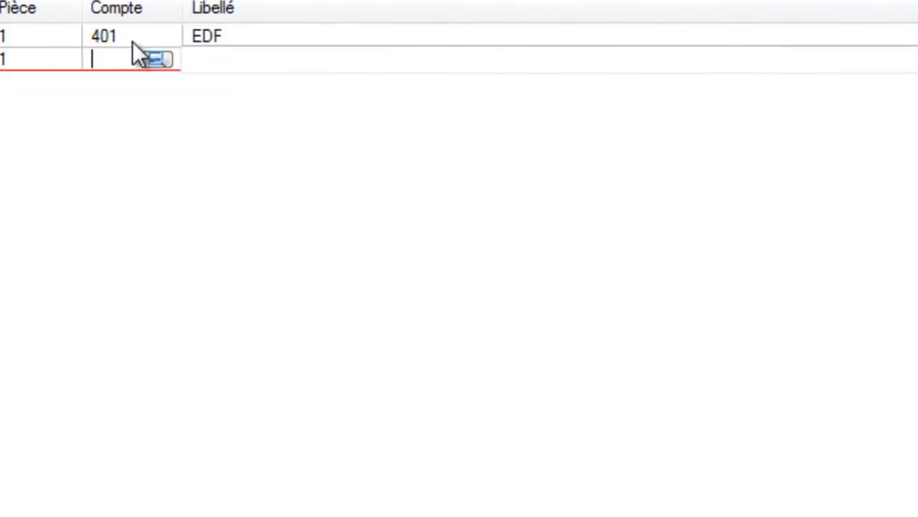
Step: Record a second supplier line on account 401 labelled ORANGE with a credit of 80
type("401")
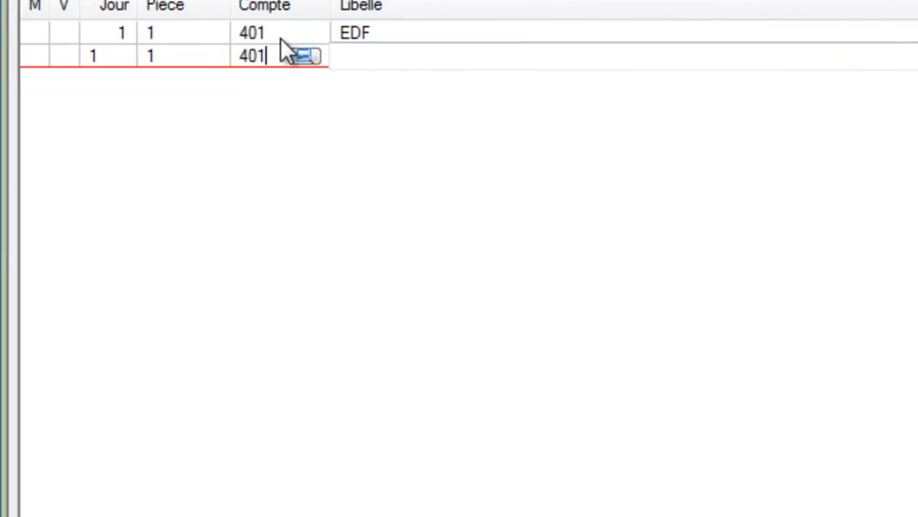
key("Tab")
type("ORGAN")
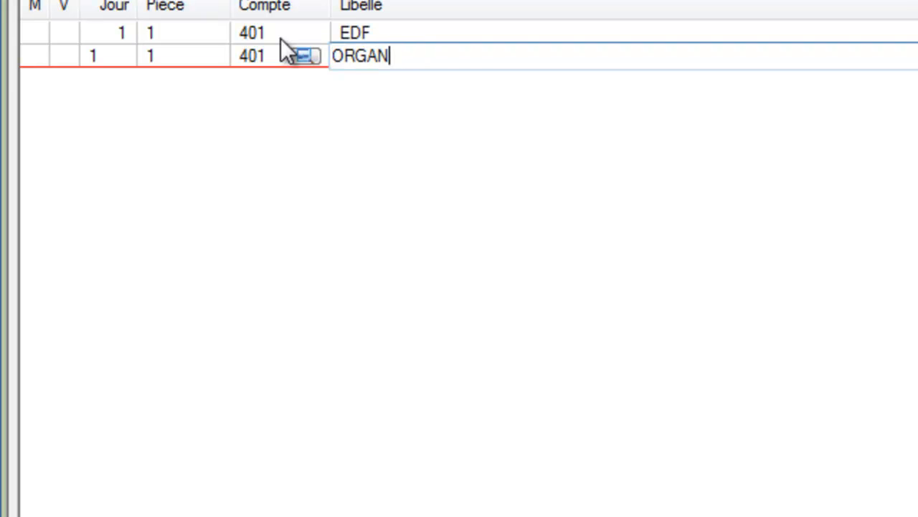
key("BackSpace")
key("BackSpace")
key("BackSpace")
type("ANGE")
key("Tab")
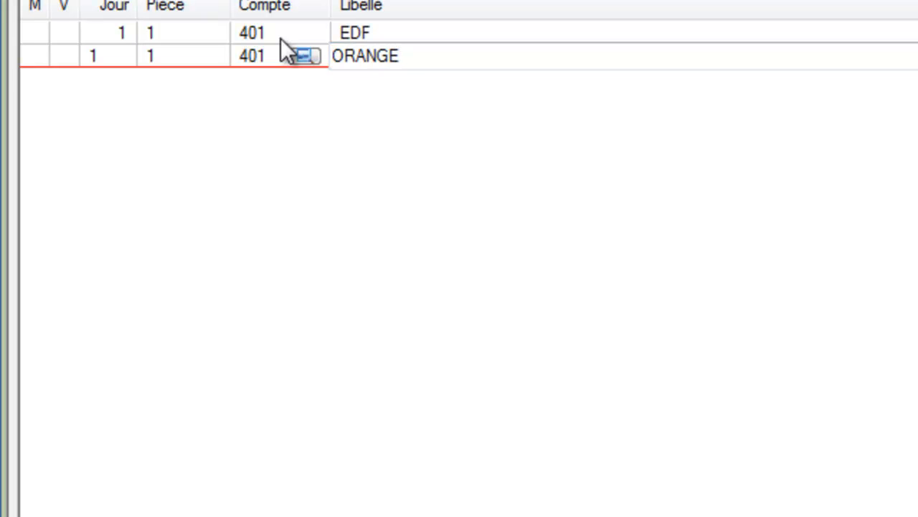
key("Return")
key("Return")
key("Return")
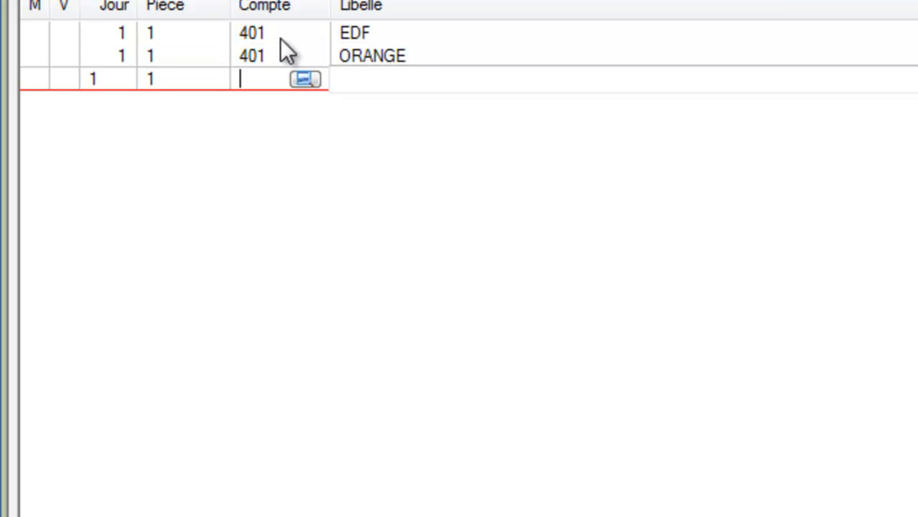
Step: Record a third supplier line on account 401 labelled LOYER with a credit of 400
type("401")
key("Return")
type("LO")
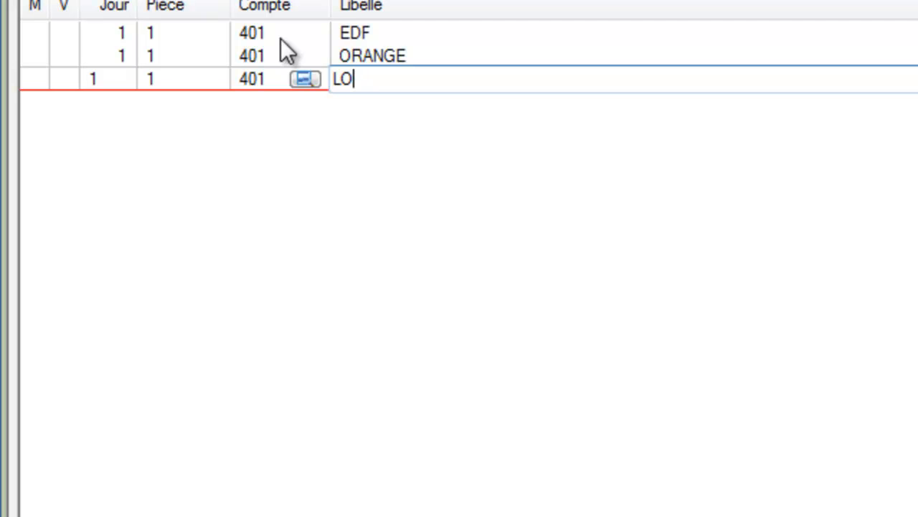
type("YER")
key("Tab")
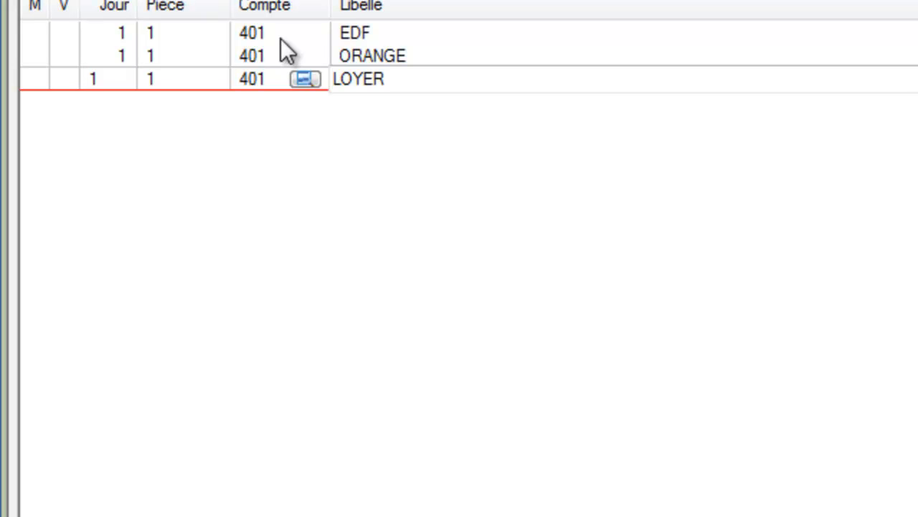
key("Tab")
key("Tab")
key("Tab")
Step: Record a line on account 411 labelled with the first customer's name and a debit of 1 500
type("411")
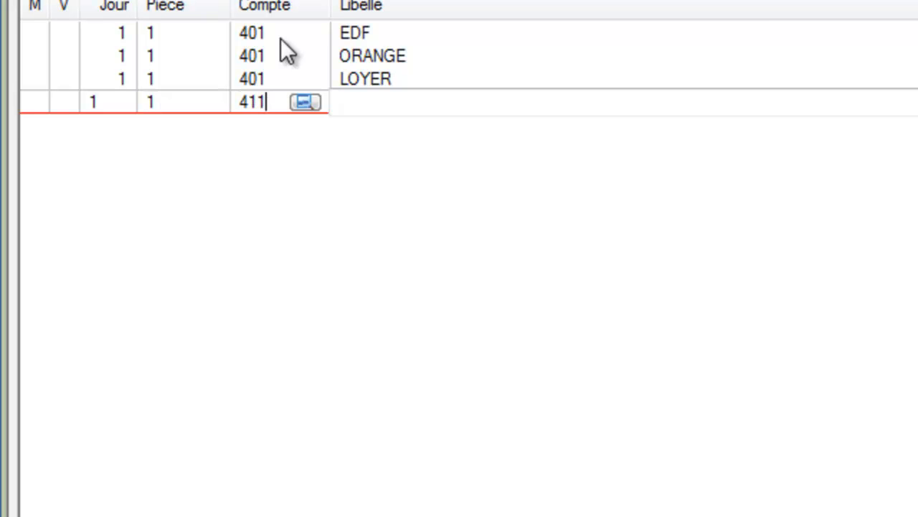
key("Tab")
type("DUPONT")
key("Tab")
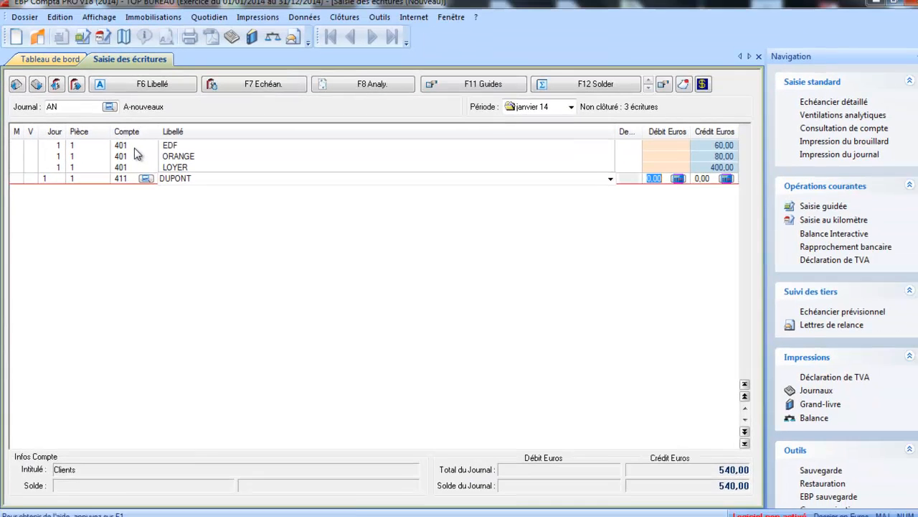
type("1 500")
key("Return")
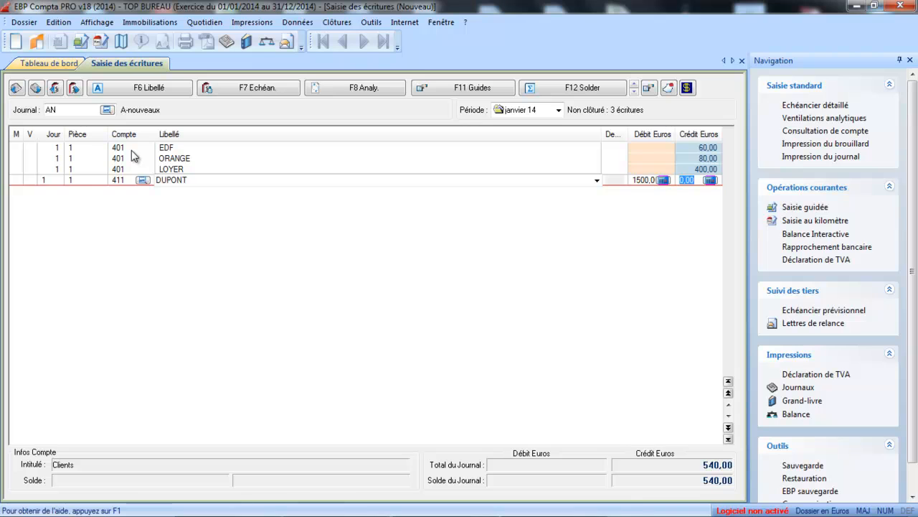
key("Return")
key("Return")
key("Return")
key("Return")
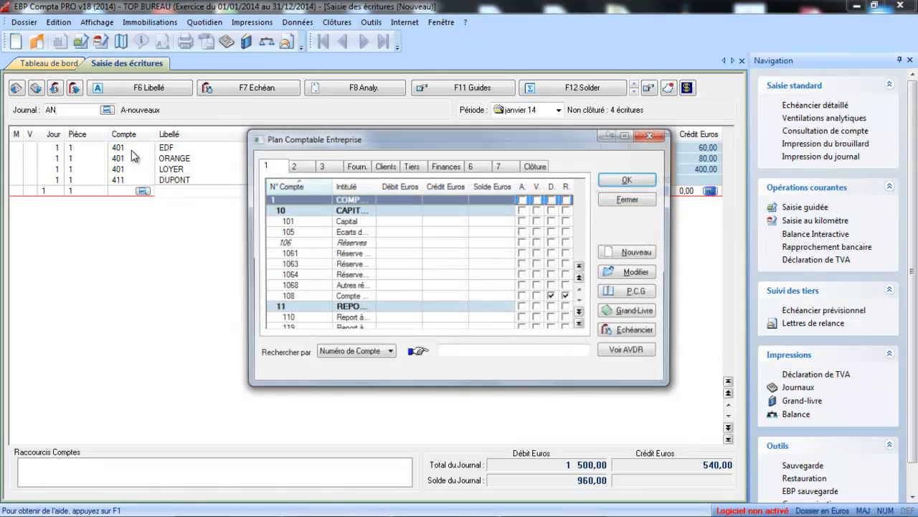
left_click(618, 200)
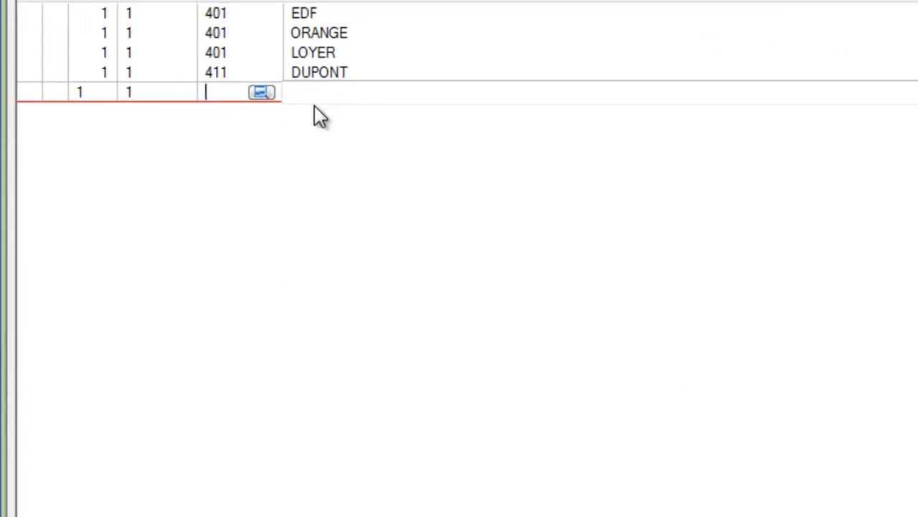
Step: Record another line on account 411 labelled with the second customer's name and a debit of 2 000
type("411")
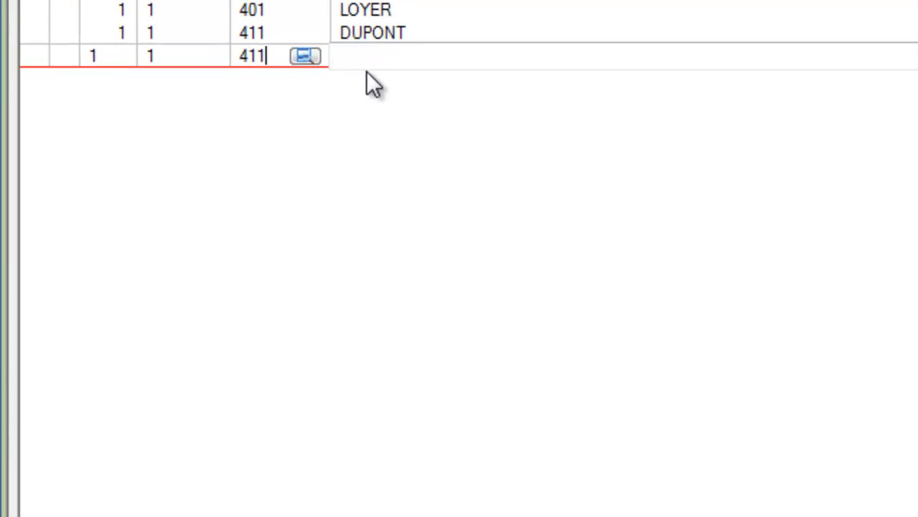
key("Tab")
type("DURANT")
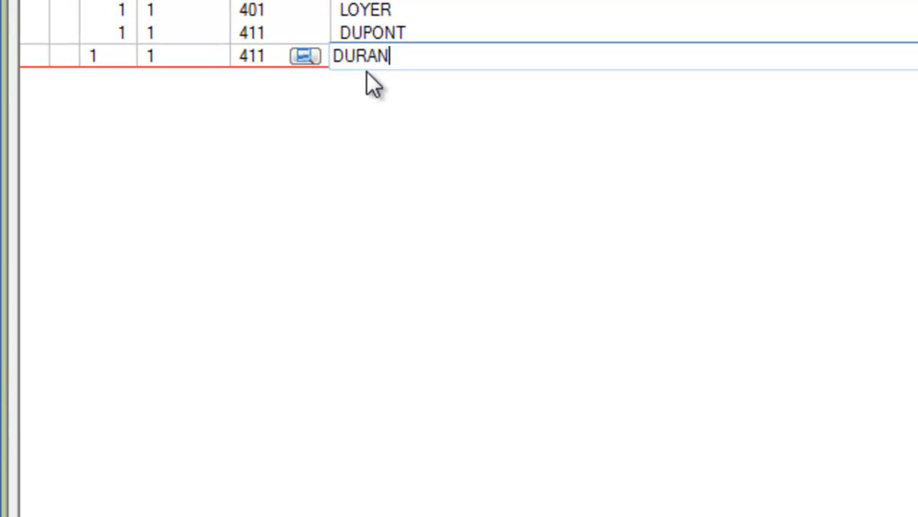
key("Tab")
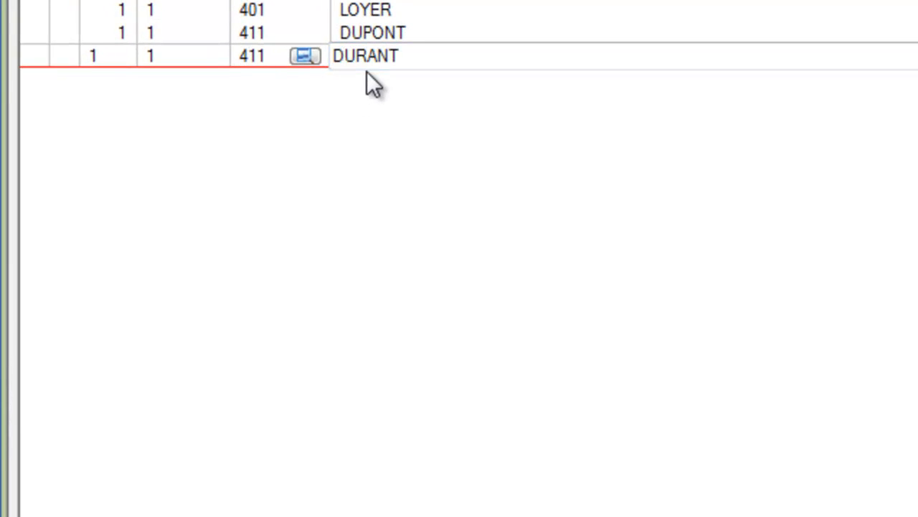
key("Tab")
key("Tab")
key("Tab")
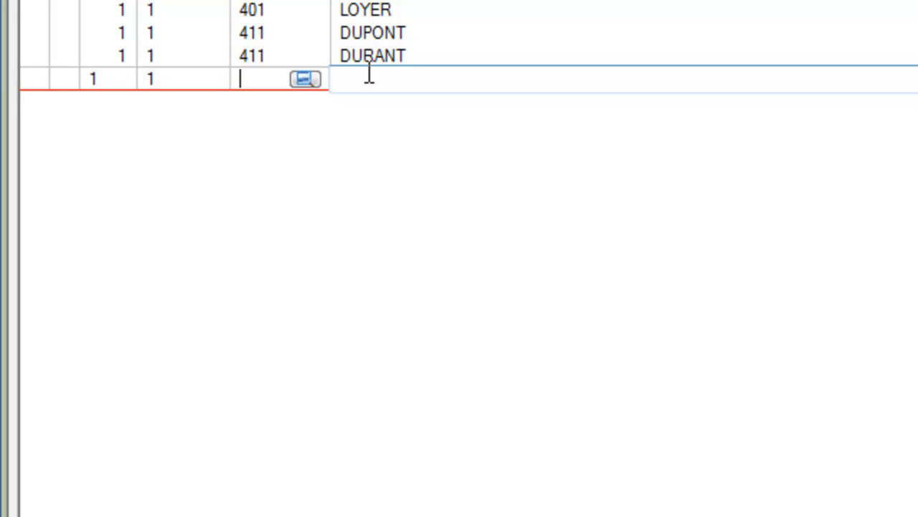
Step: Record the balancing bank line on account 5121 Banque principale, chosen from the company chart of accounts, with a credit of 2 960
type("512")
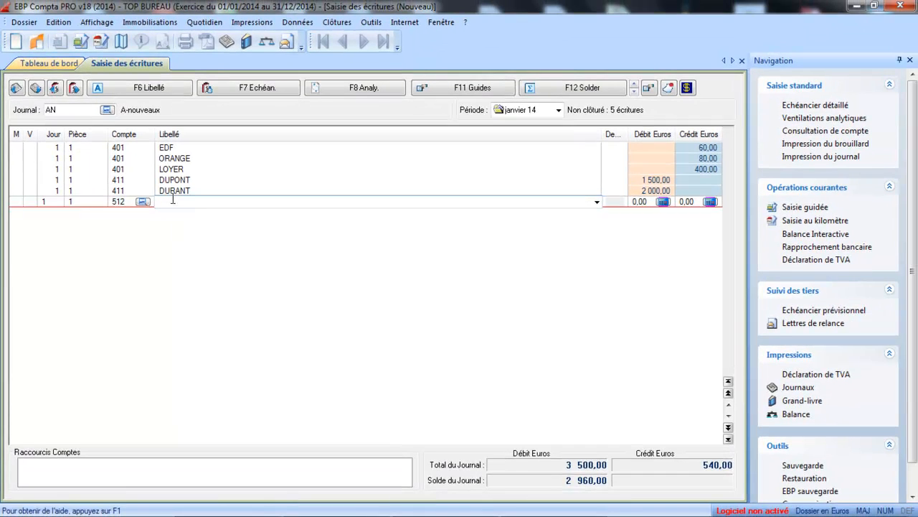
key("Tab")
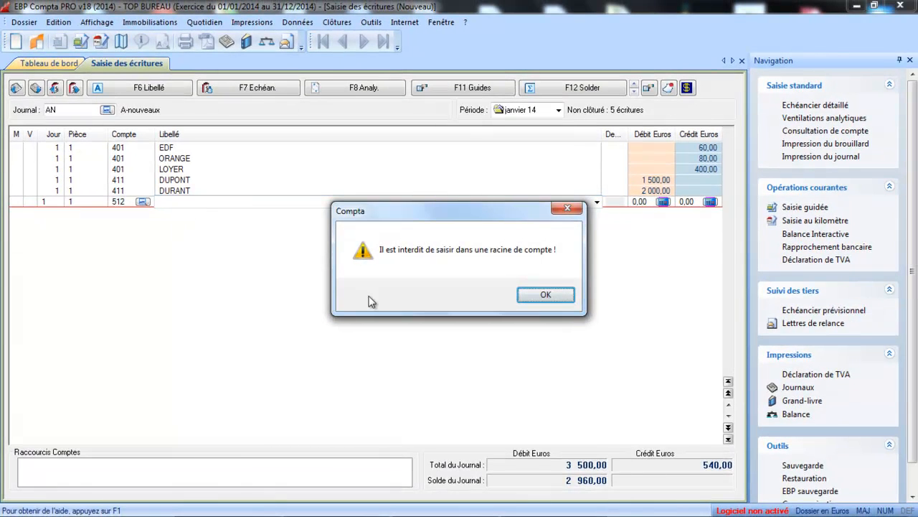
left_click(547, 294)
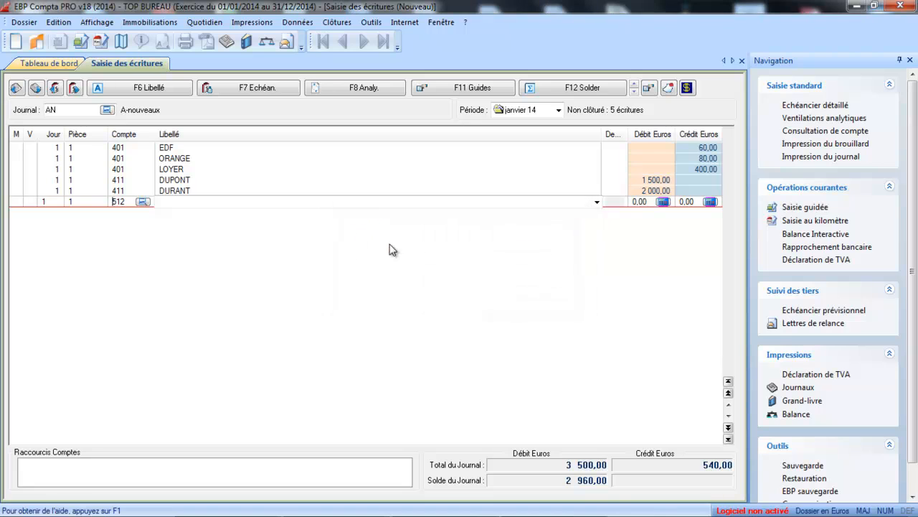
left_click(146, 201)
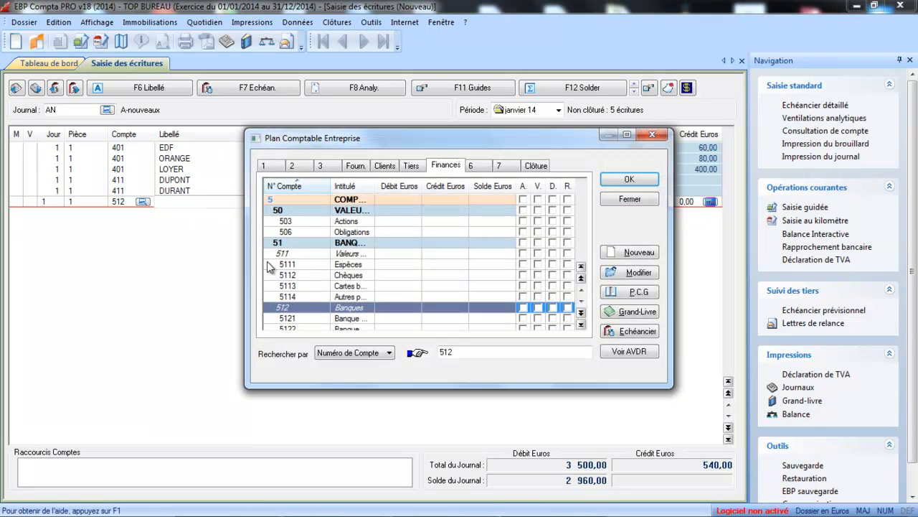
left_click(293, 320)
double_click(294, 322)
key("Return")
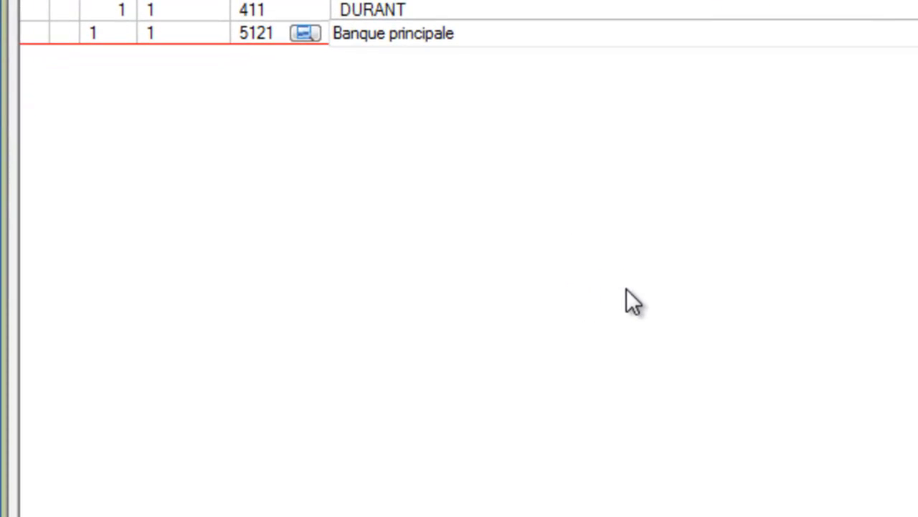
key("Return")
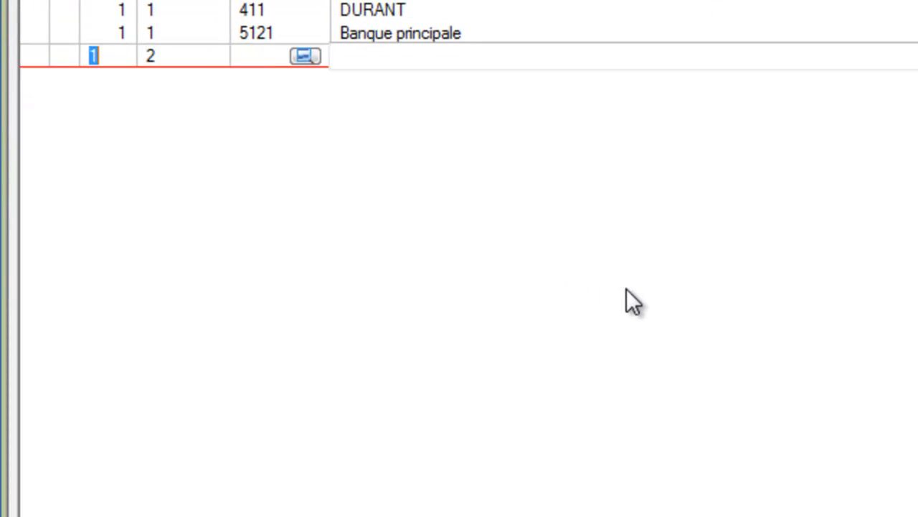
key("Escape")
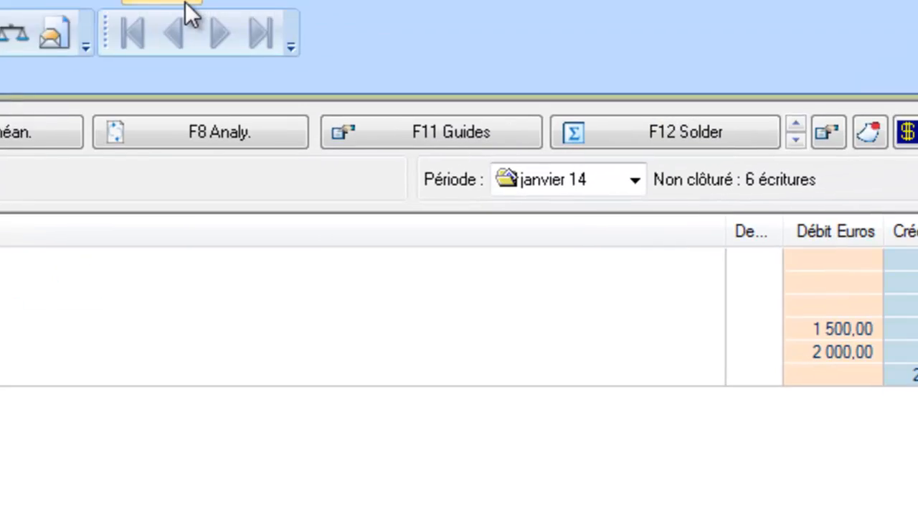
Step: Generate the prior-year (N-1) balances from the opening journal AN
left_click(93, 58)
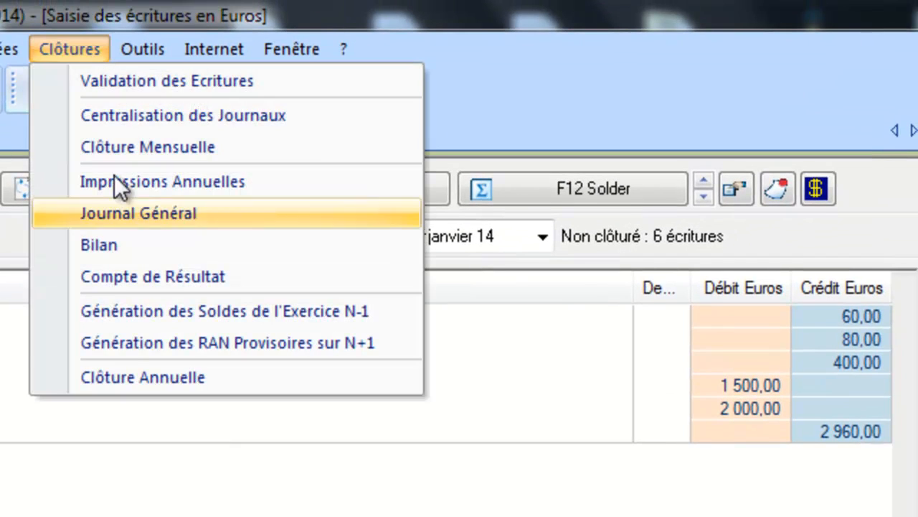
left_click(110, 310)
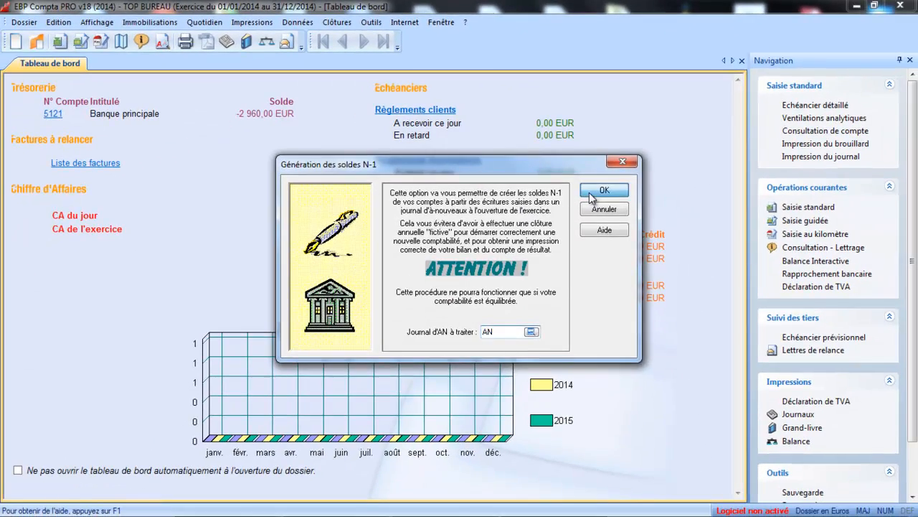
left_click(591, 192)
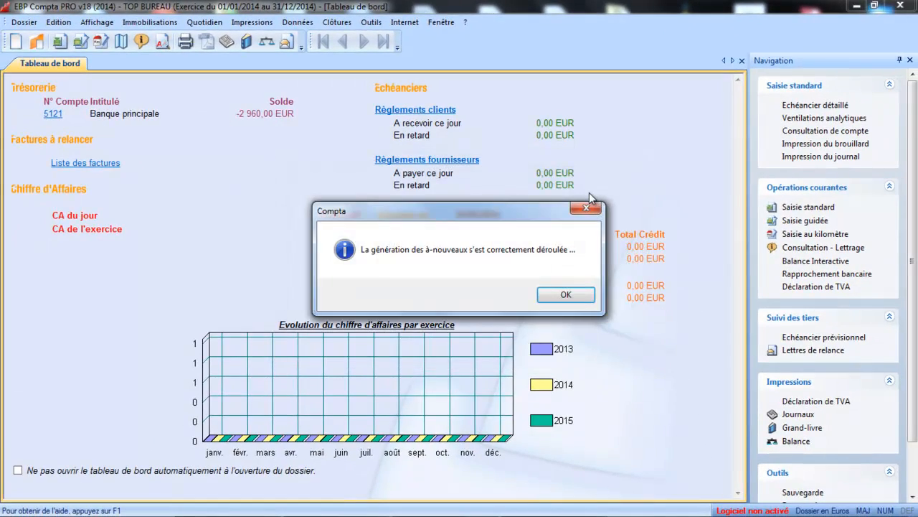
left_click(553, 295)
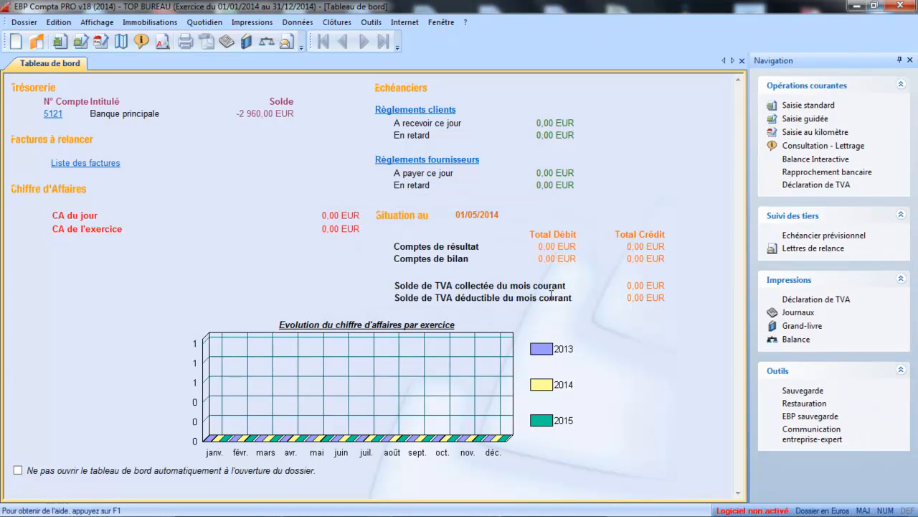